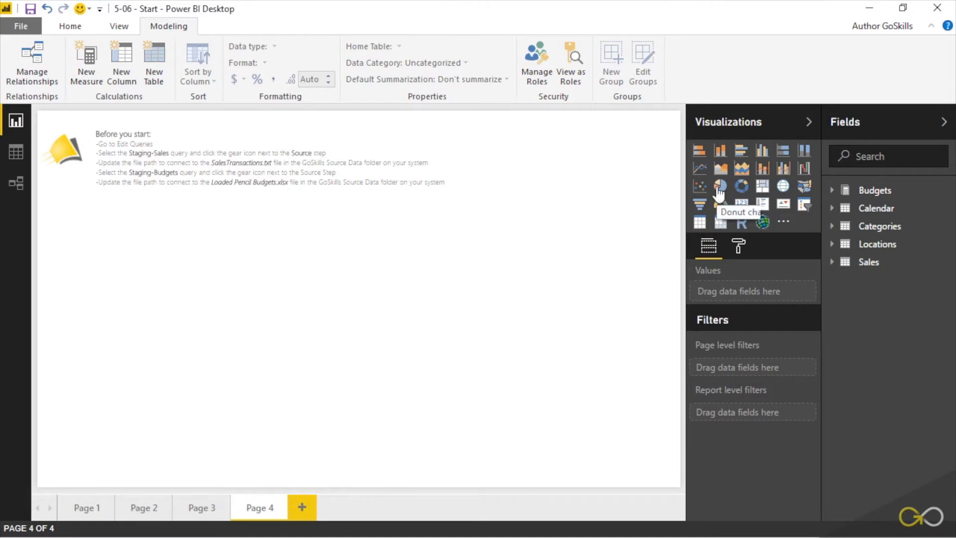
# - Insert a pie chart with Location Name and Sales $, then enlarge it on the page
pyautogui.click(720, 190)
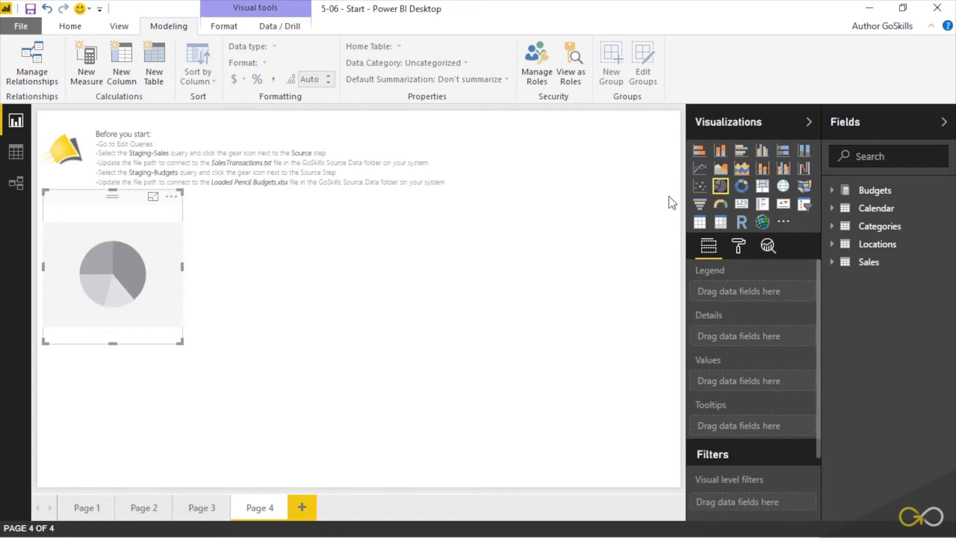
pyautogui.click(833, 244)
pyautogui.click(849, 297)
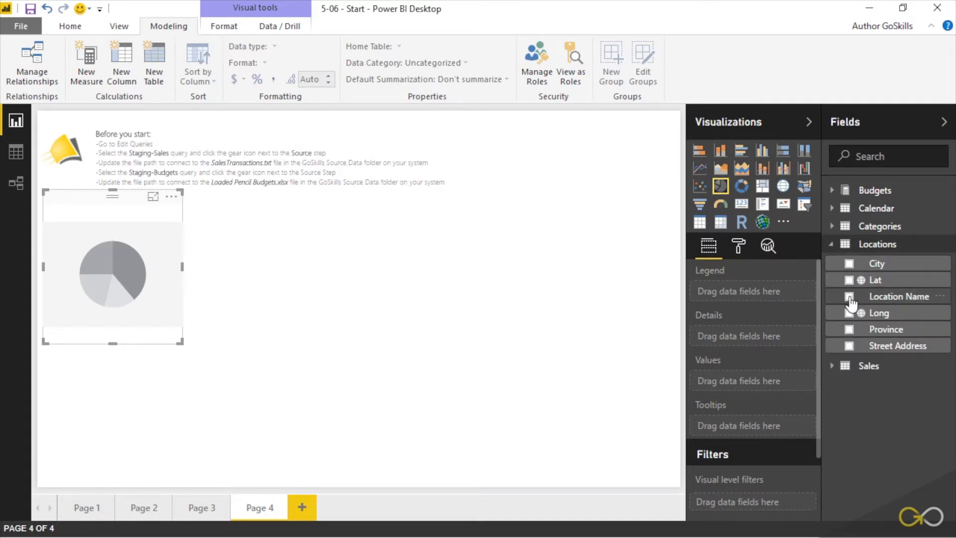
pyautogui.click(833, 367)
pyautogui.click(849, 436)
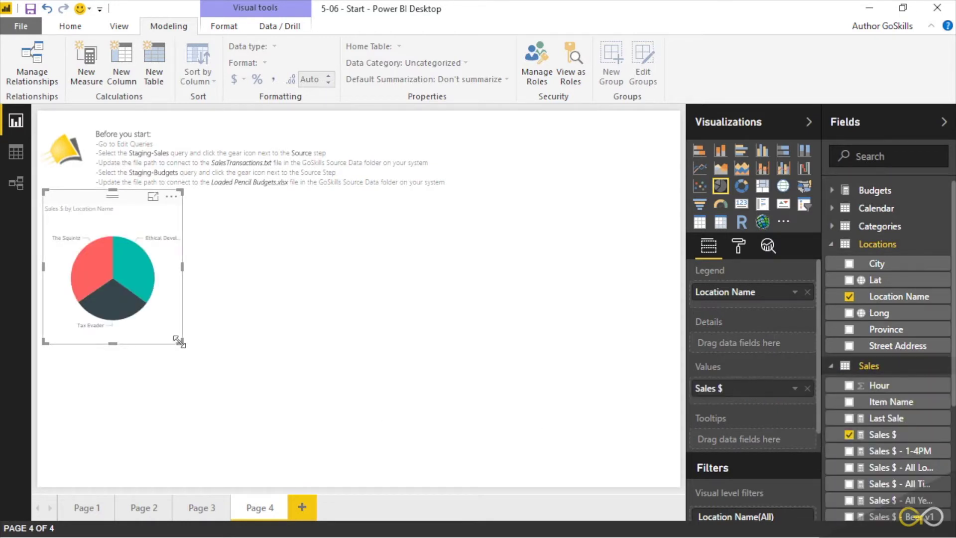
pyautogui.moveTo(178, 342); pyautogui.dragTo(301, 409)
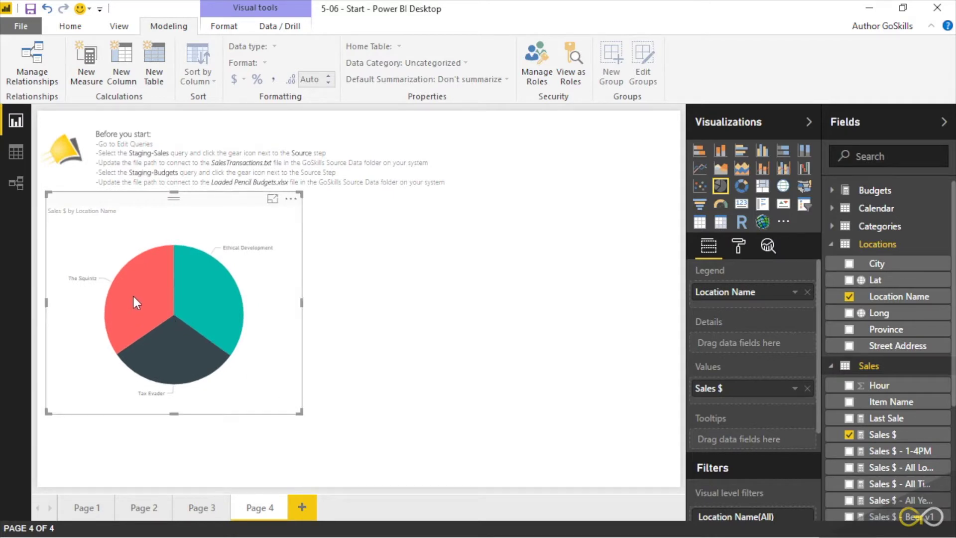
# - Add Sales > Units and Budgets > Budget $ to the pie chart's Tooltips well
pyautogui.moveTo(208, 293)
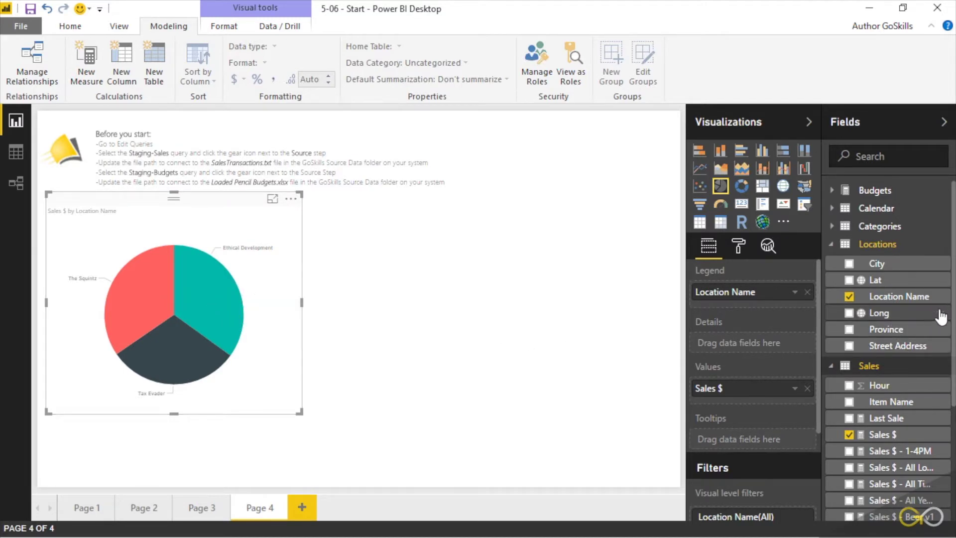
pyautogui.scroll(-5, 954, 322)
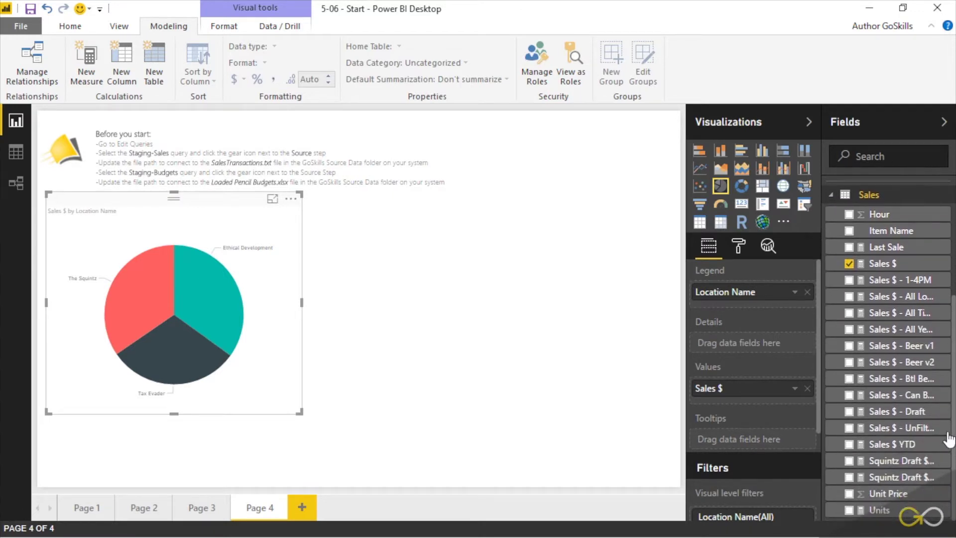
pyautogui.moveTo(879, 513); pyautogui.dragTo(755, 442)
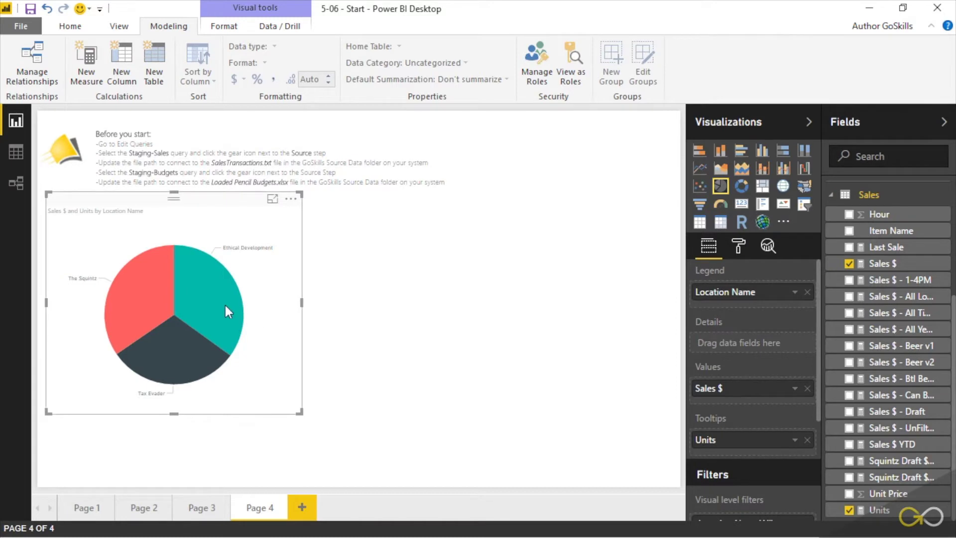
pyautogui.moveTo(226, 306)
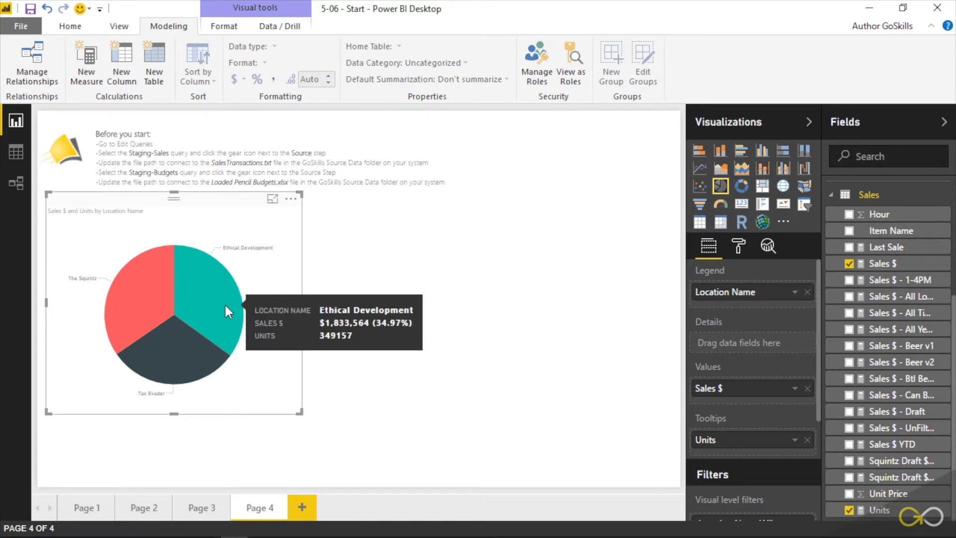
pyautogui.click(831, 194)
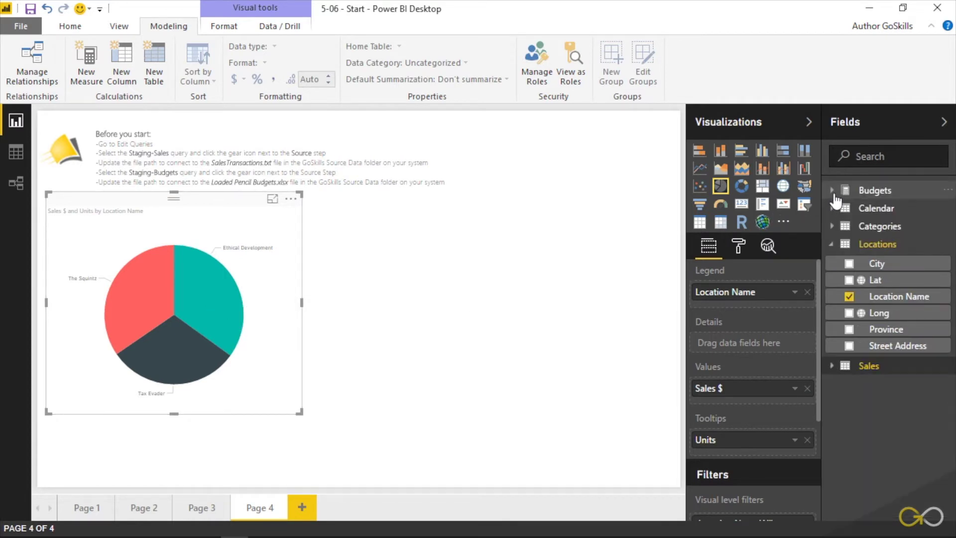
pyautogui.click(832, 190)
pyautogui.moveTo(877, 211); pyautogui.dragTo(777, 439)
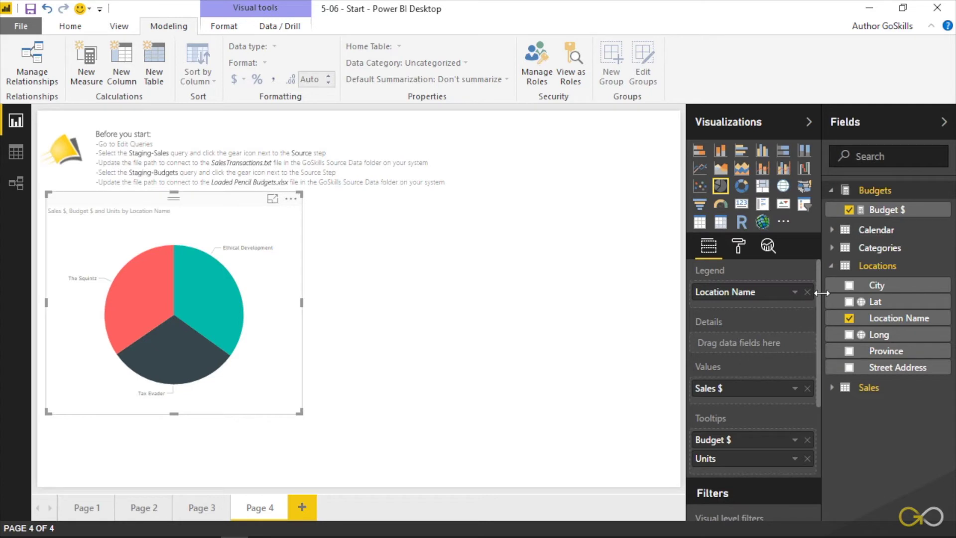
# - Put Categories > Category into the pie chart's Details well
pyautogui.click(832, 268)
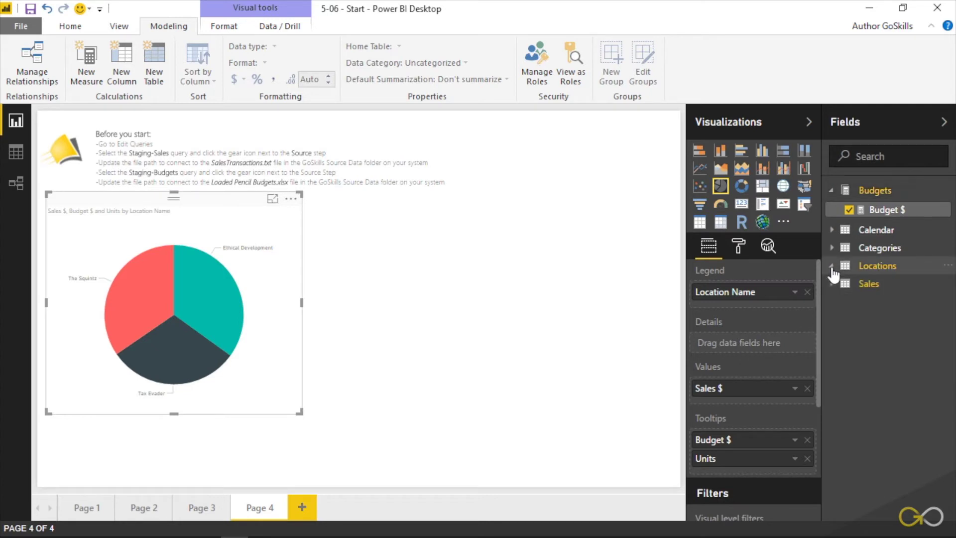
pyautogui.click(833, 249)
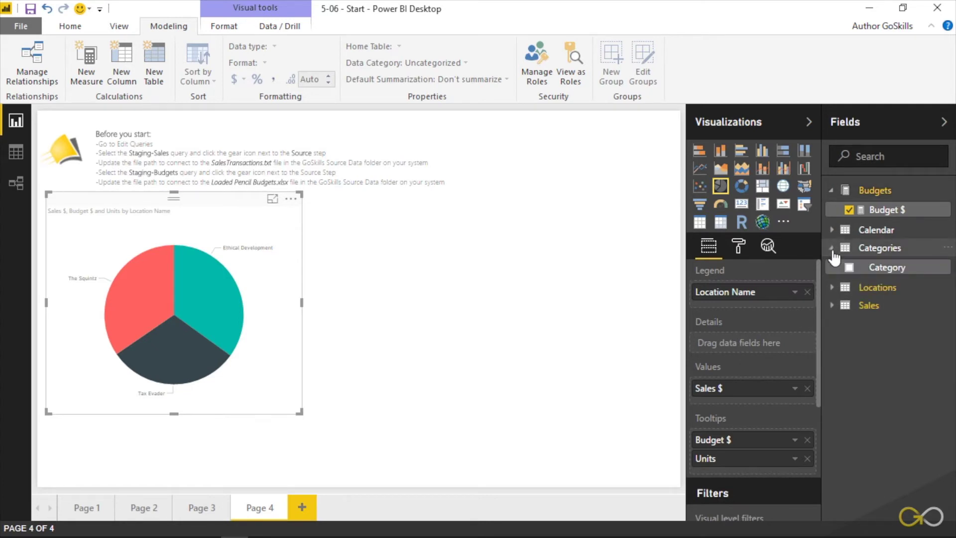
pyautogui.moveTo(884, 269); pyautogui.dragTo(766, 349)
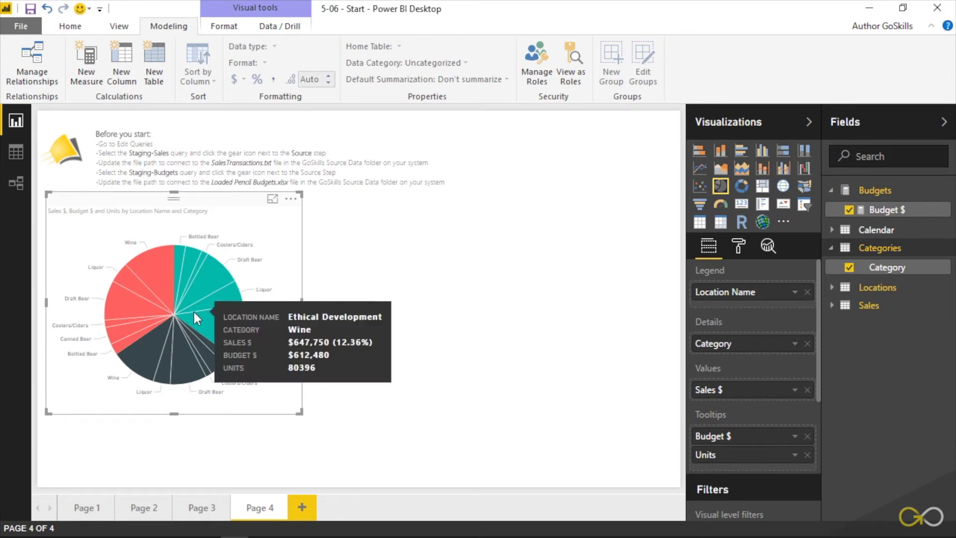
# - Turn the pie legend on, position it at Bottom, and set its text size to 11
pyautogui.click(741, 249)
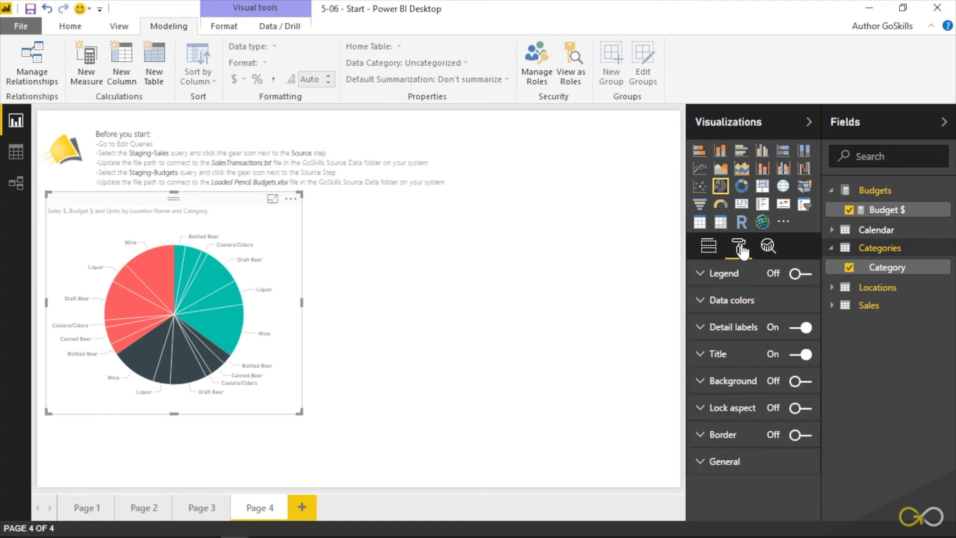
pyautogui.click(797, 275)
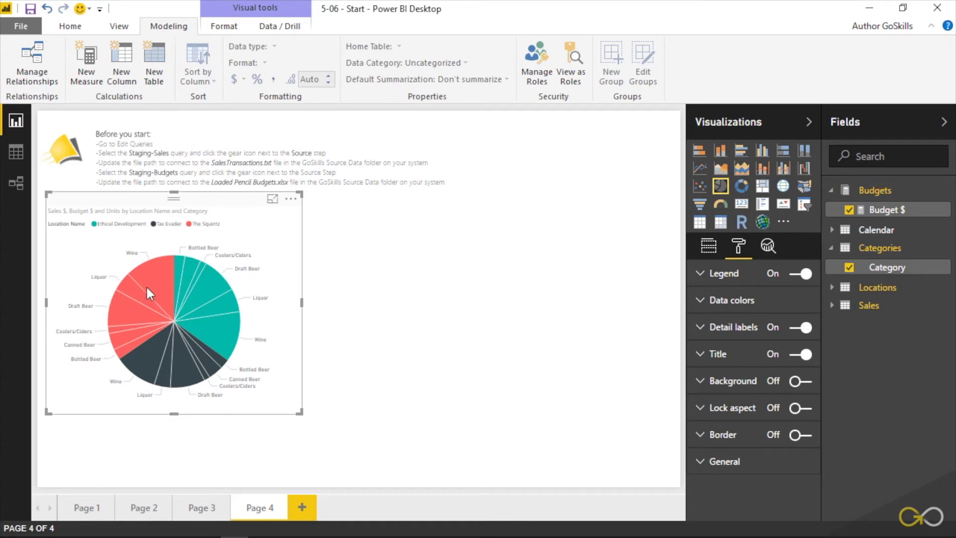
pyautogui.click(700, 274)
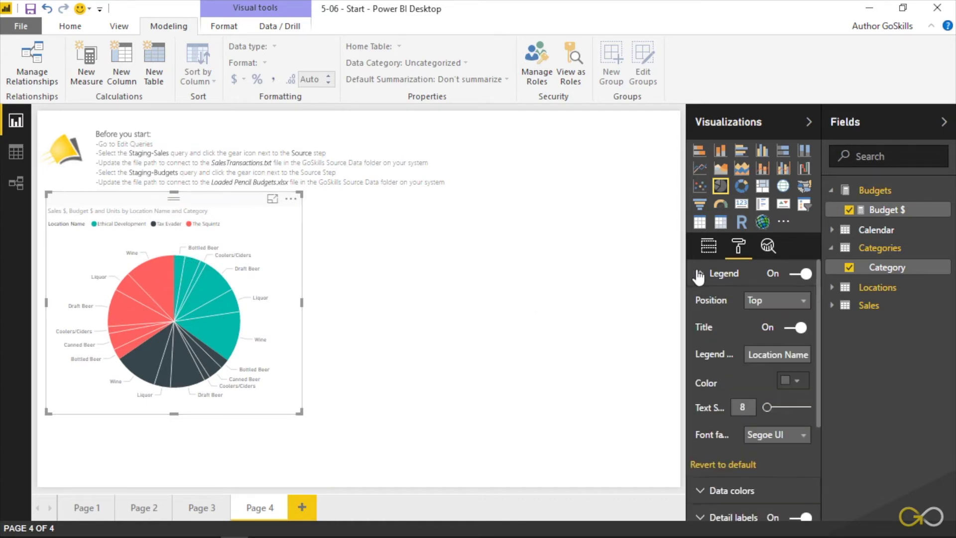
pyautogui.click(784, 301)
pyautogui.click(775, 333)
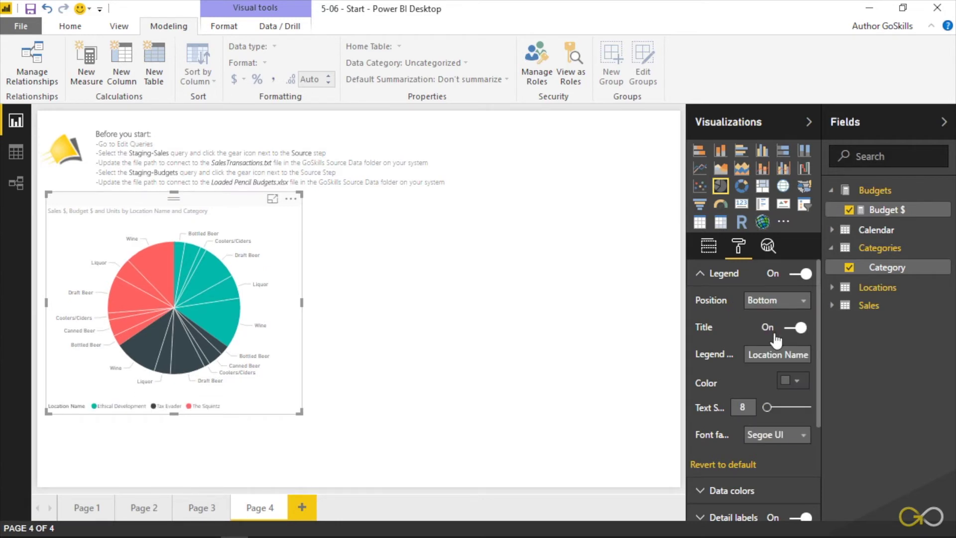
pyautogui.moveTo(768, 407); pyautogui.dragTo(771, 407)
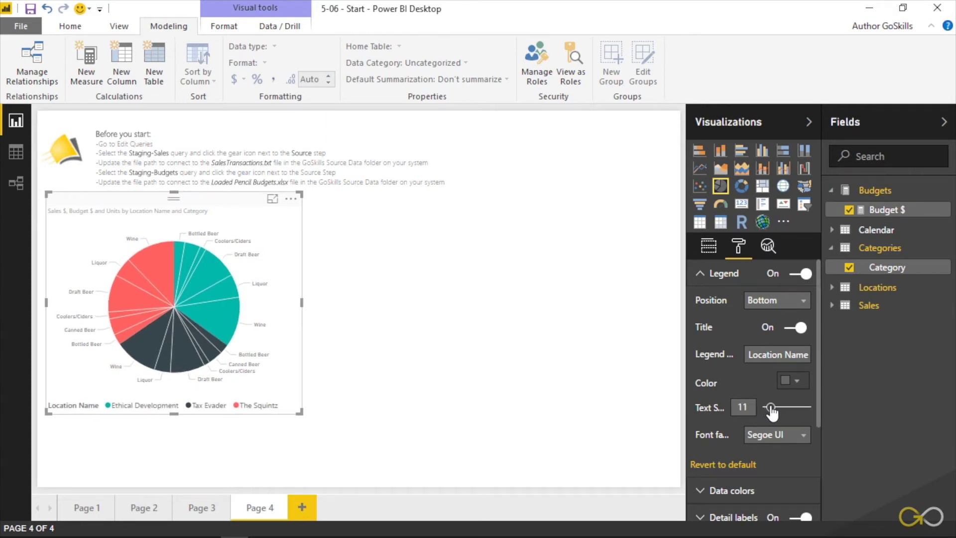
pyautogui.click(702, 280)
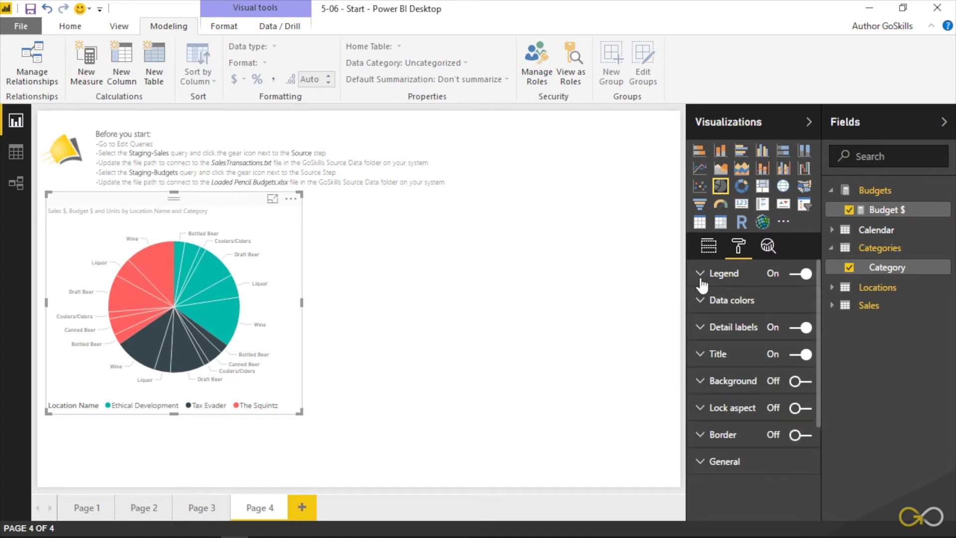
# - Move Category under Location Name in the Legend, then drill down into Ethical Development
pyautogui.click(709, 248)
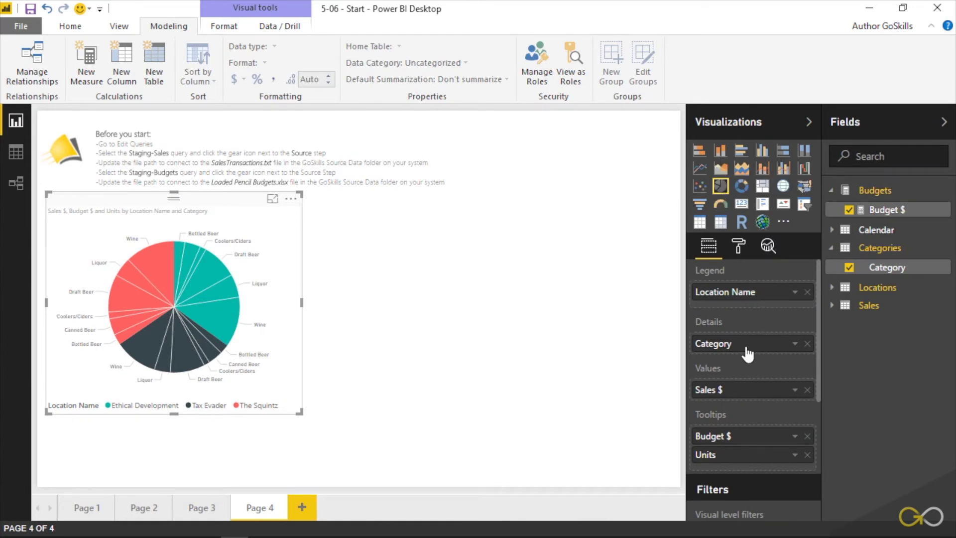
pyautogui.moveTo(747, 354); pyautogui.dragTo(753, 313)
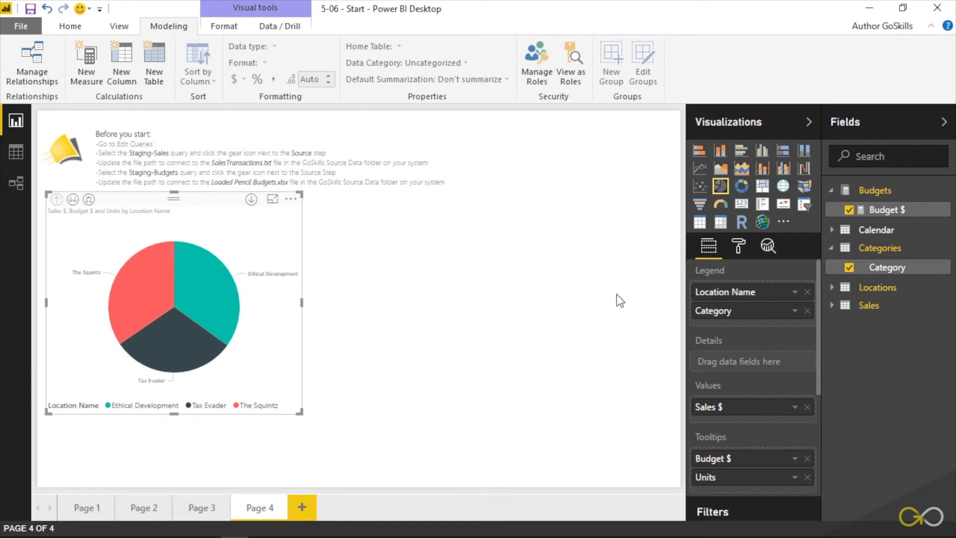
pyautogui.click(251, 200)
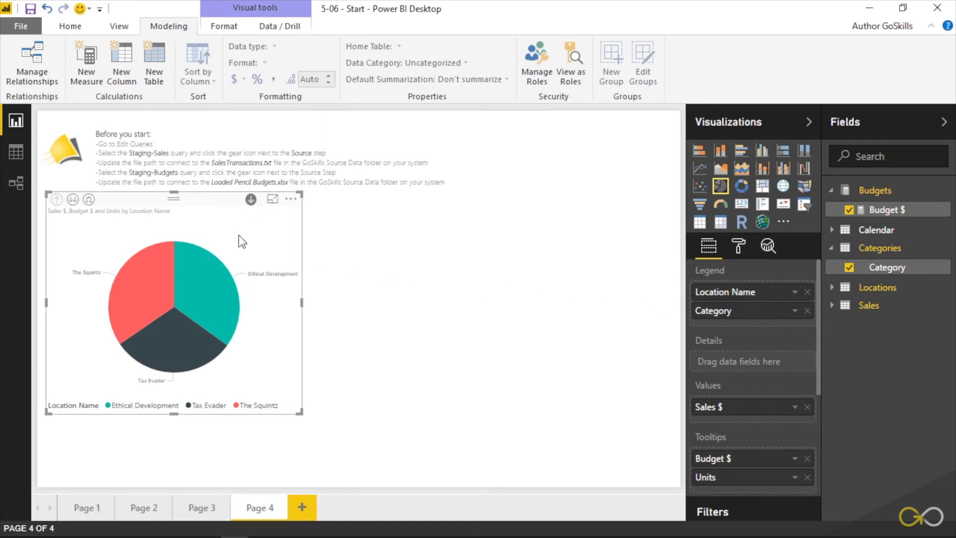
pyautogui.click(214, 279)
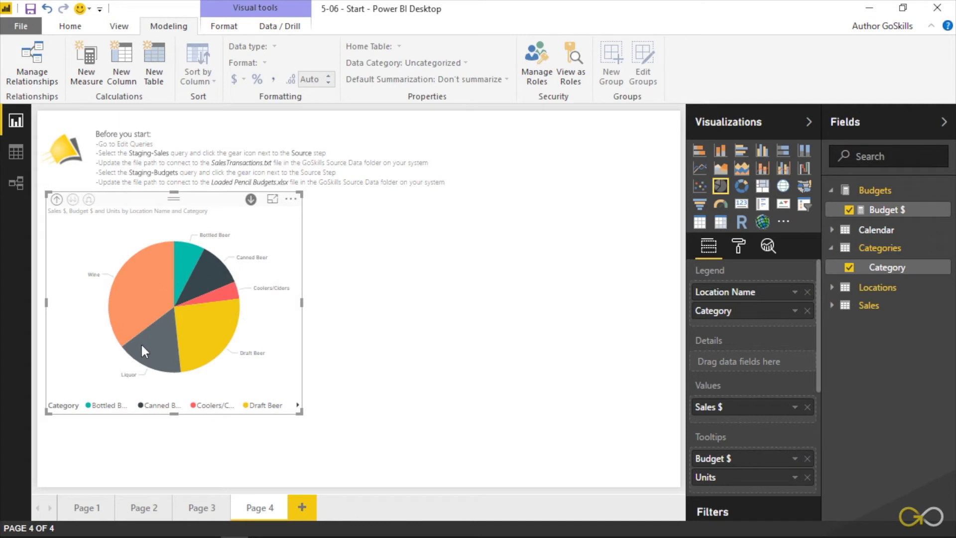
pyautogui.moveTo(145, 283)
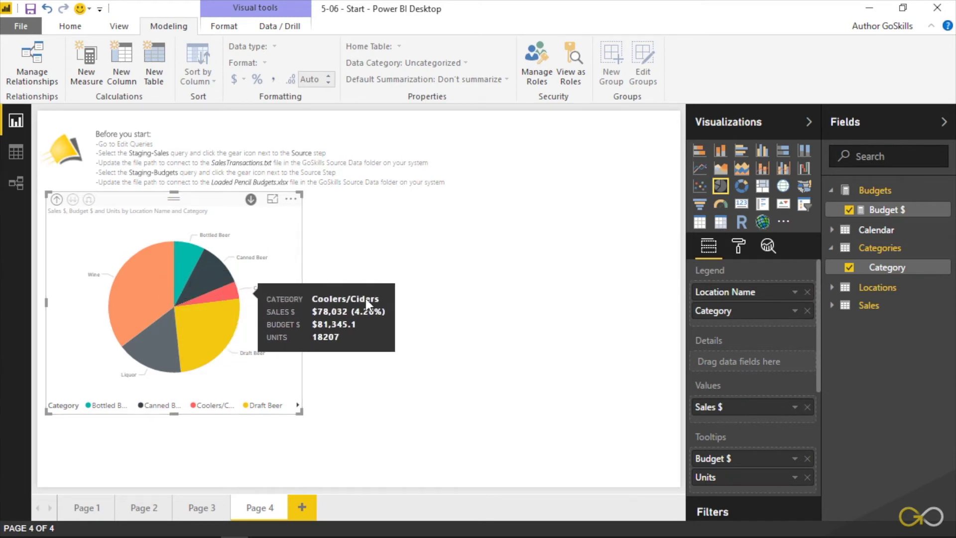
# - Add Item Name to the pie's Details, drill up to locations, then remove Item Name
pyautogui.click(833, 307)
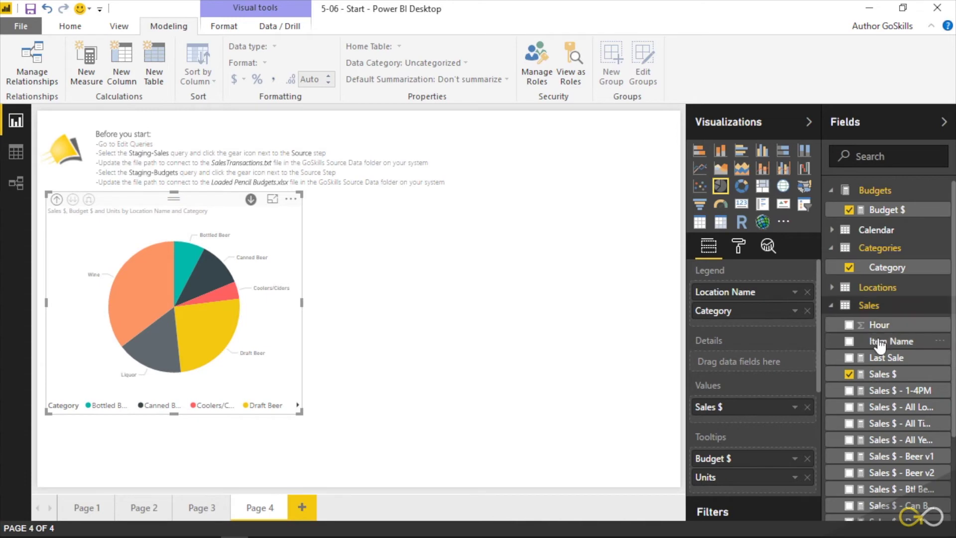
pyautogui.moveTo(882, 346); pyautogui.dragTo(761, 364)
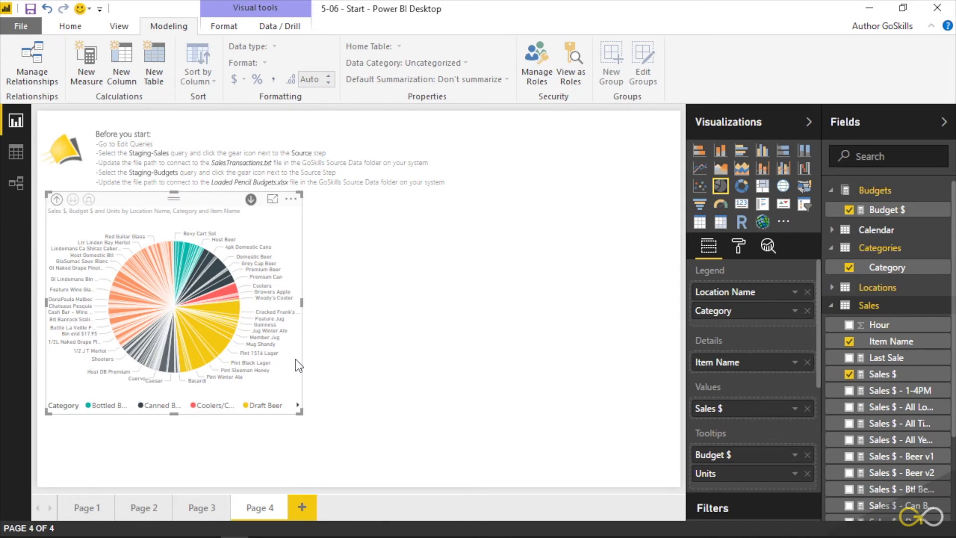
pyautogui.click(57, 199)
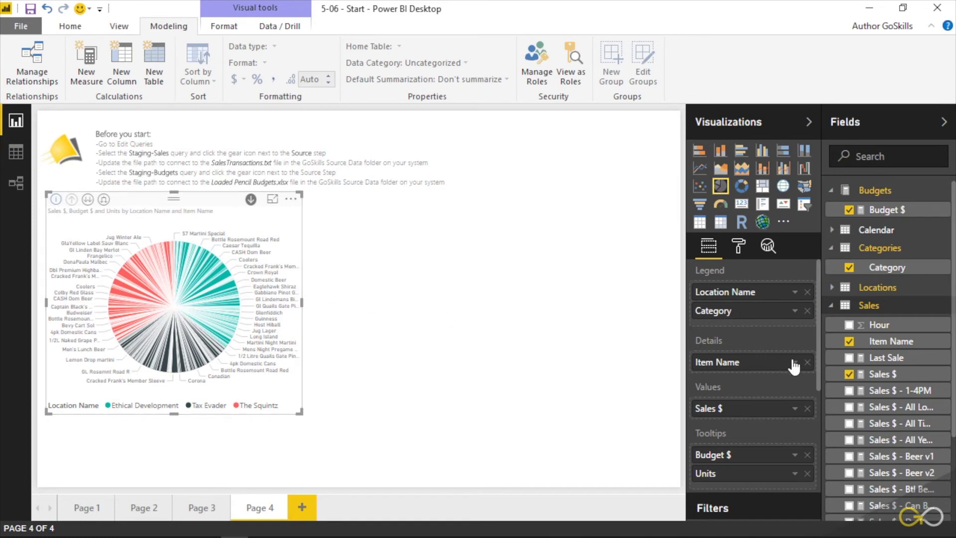
pyautogui.click(808, 362)
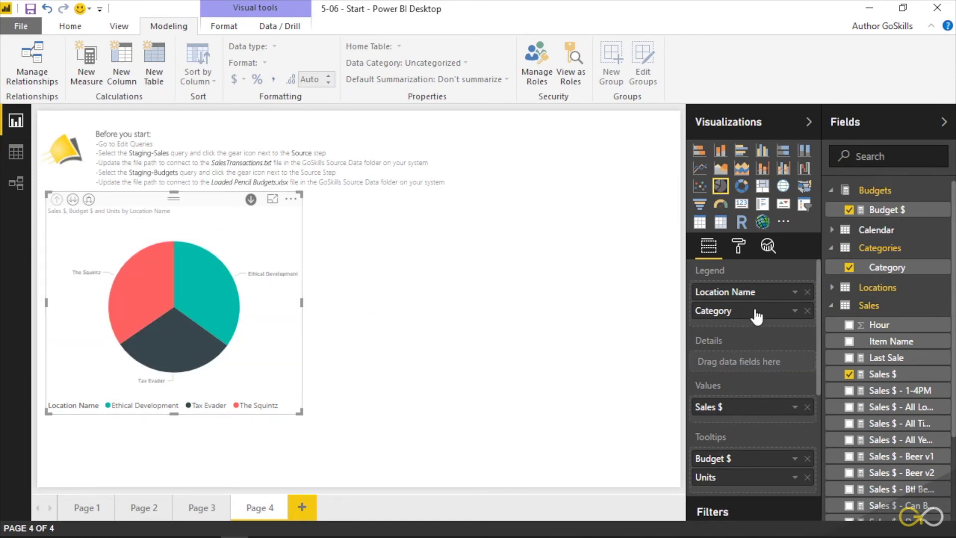
# - Move Category from the pie's Legend well into its Details well
pyautogui.moveTo(757, 311); pyautogui.dragTo(757, 361)
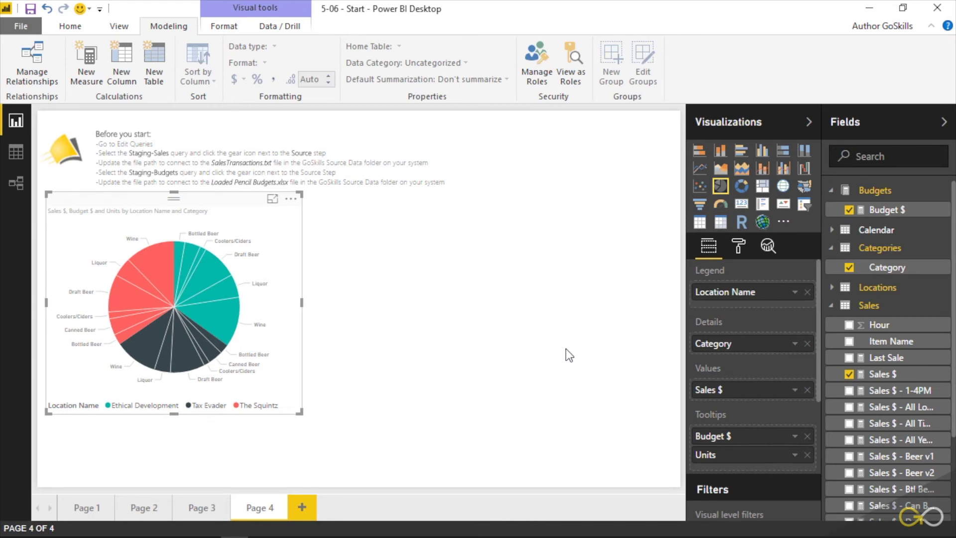
# - Add a stacked bar chart of Budget $ by Category beside the pie
pyautogui.click(438, 297)
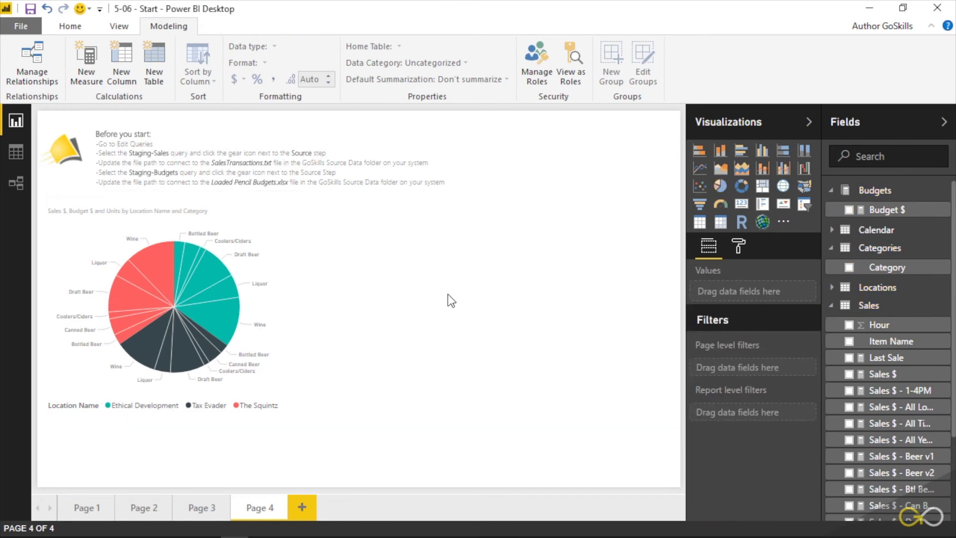
pyautogui.click(700, 150)
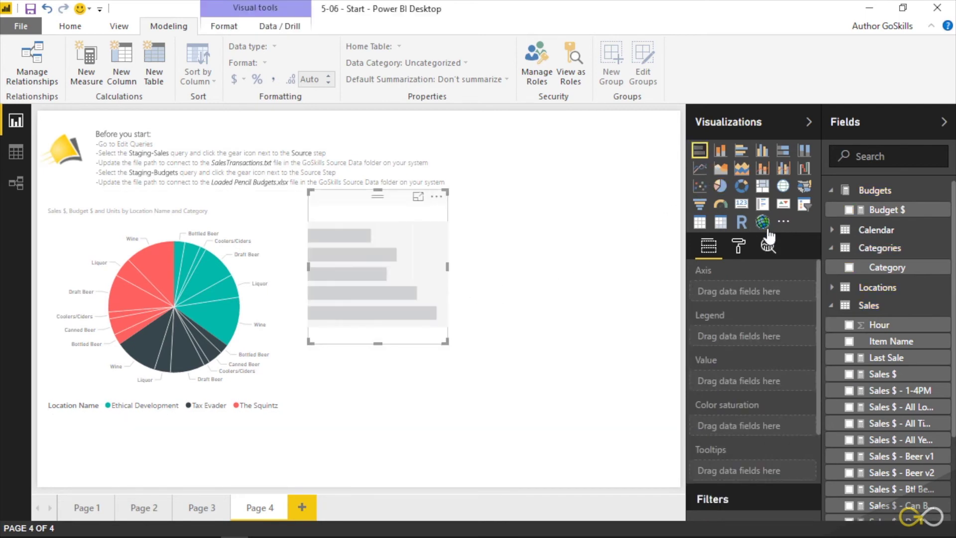
pyautogui.click(850, 268)
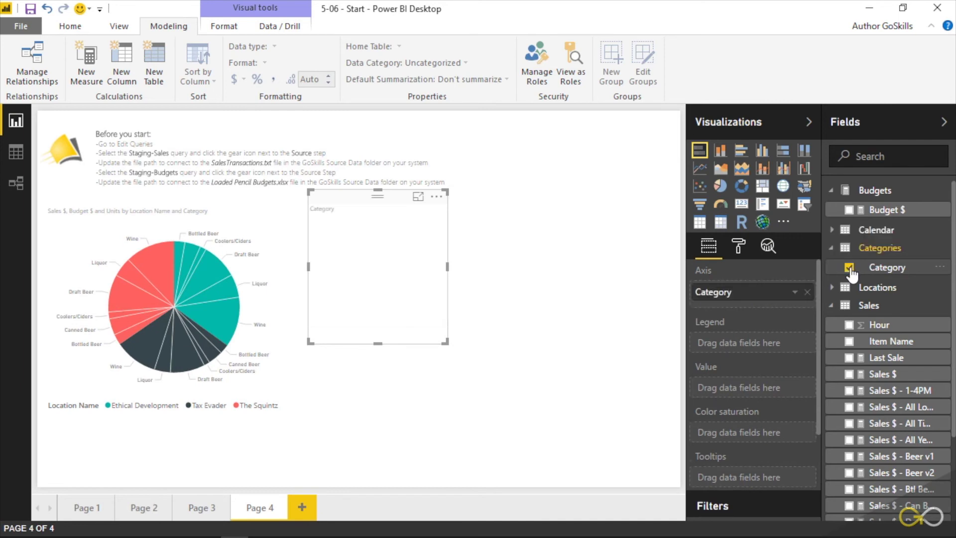
pyautogui.click(849, 210)
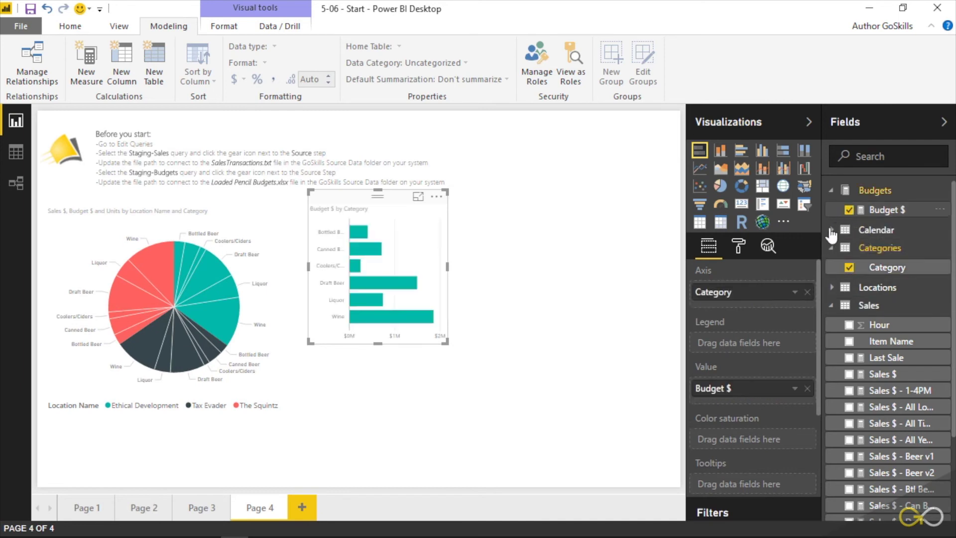
# - Cross-filter the report by the Canned Beer bar, then by Draft Beer instead
pyautogui.moveTo(371, 251)
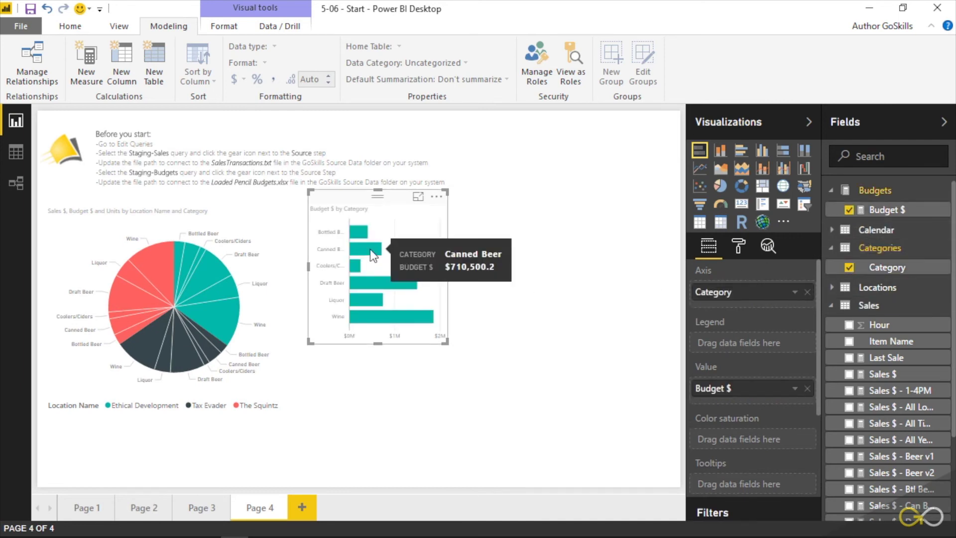
pyautogui.click(370, 249)
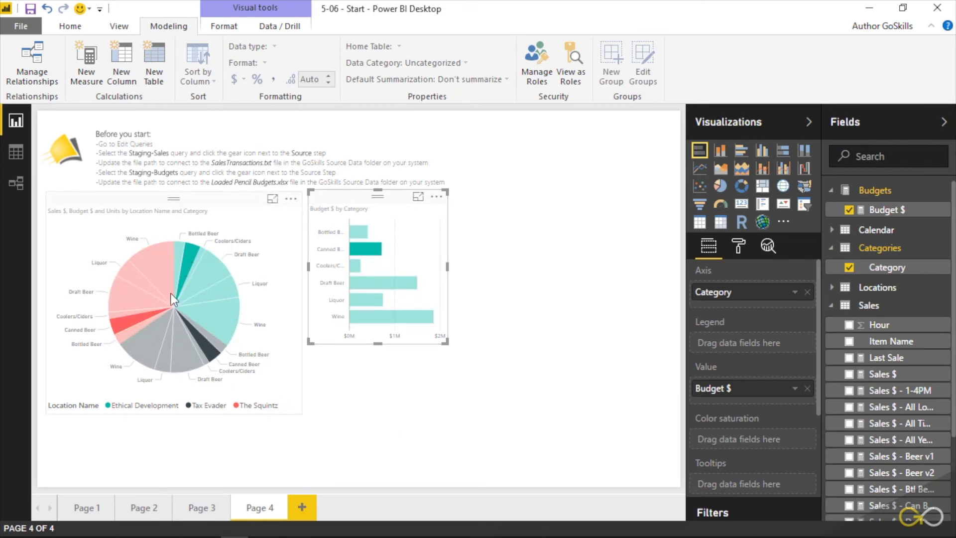
pyautogui.click(372, 282)
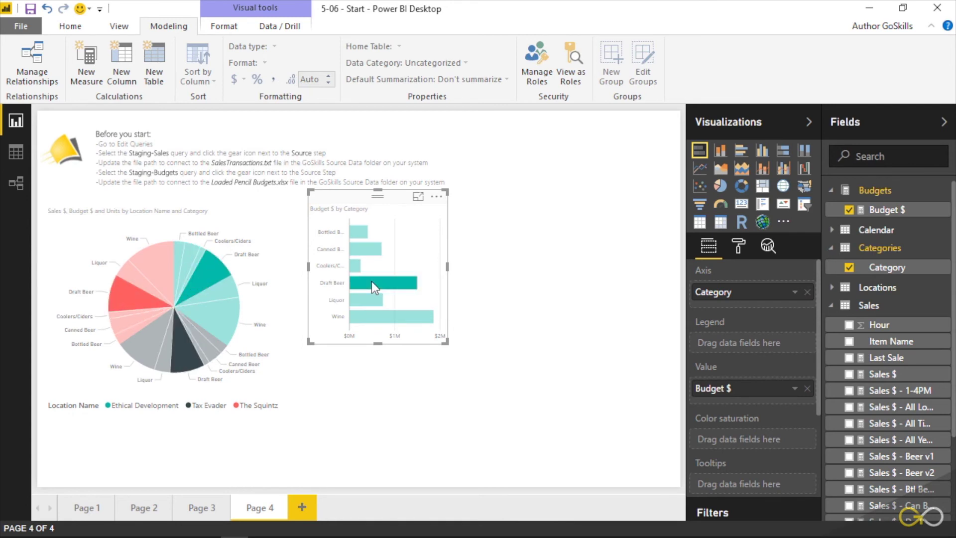
pyautogui.click(512, 308)
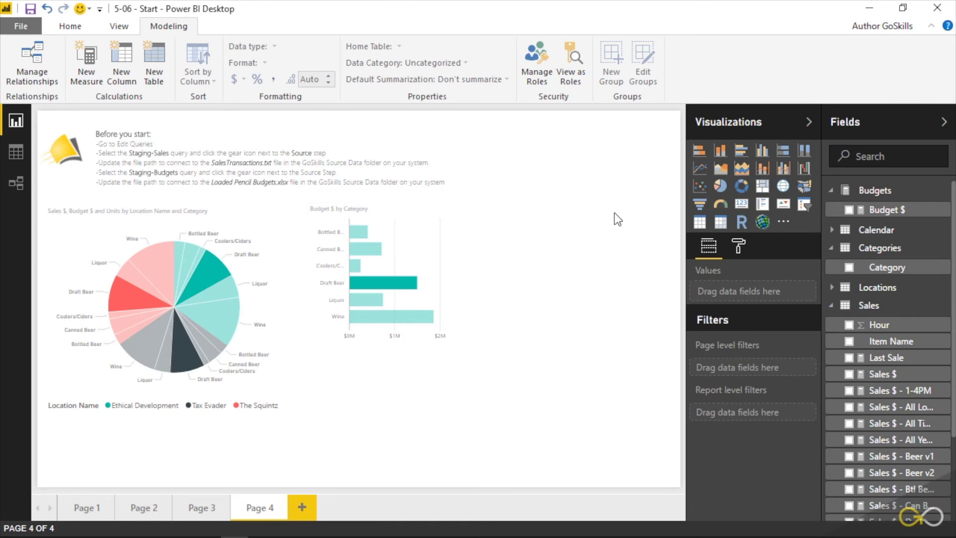
# - Add a bar chart of Budget $ by End of Month, using plain dates instead of Date Hierarchy
pyautogui.click(699, 152)
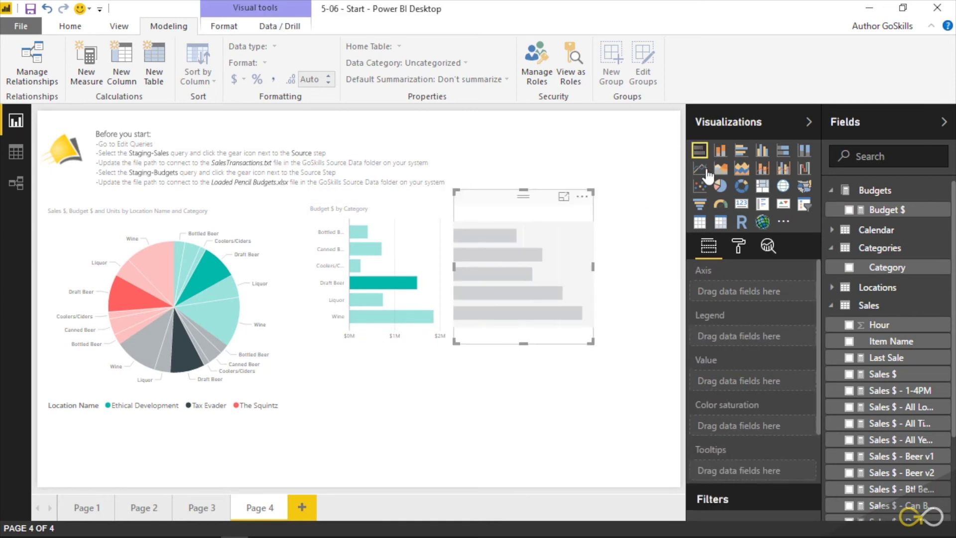
pyautogui.click(835, 232)
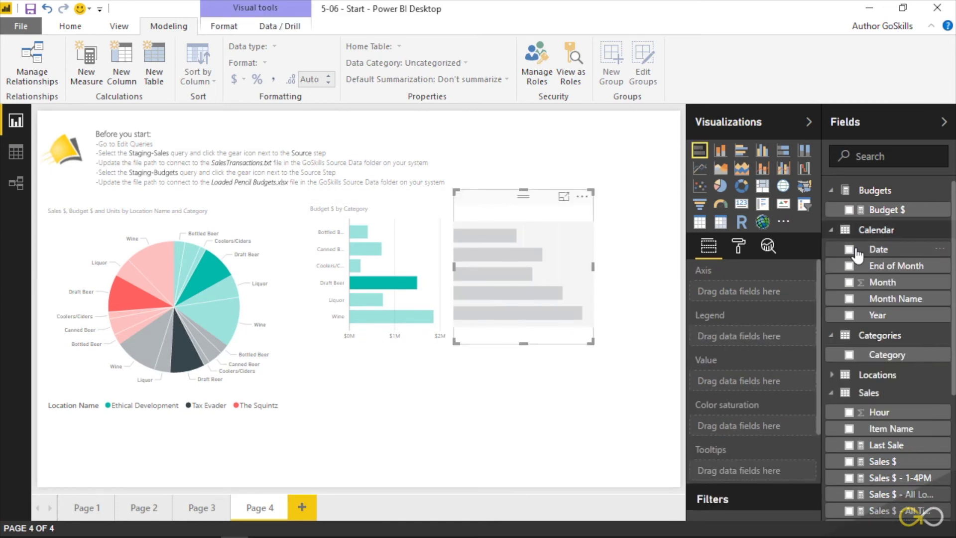
pyautogui.click(848, 267)
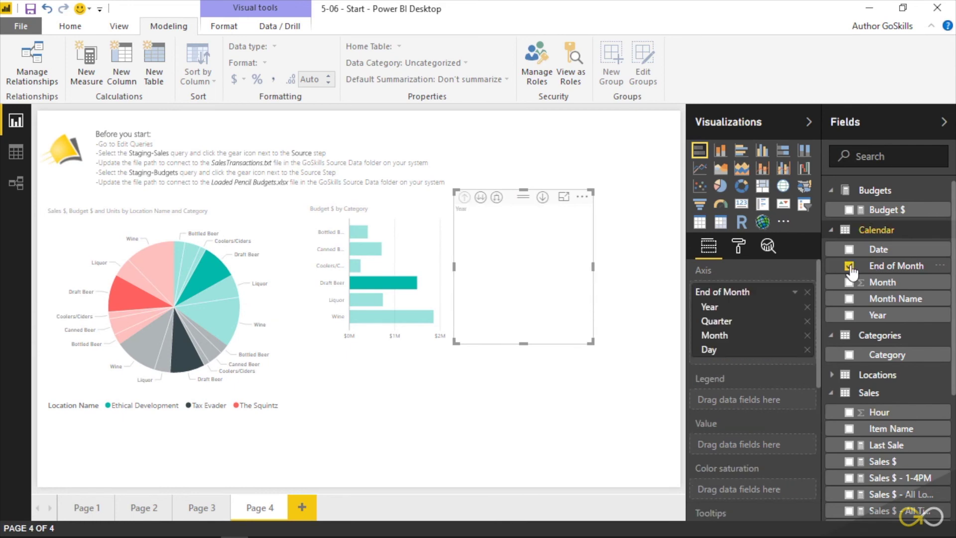
pyautogui.click(797, 295)
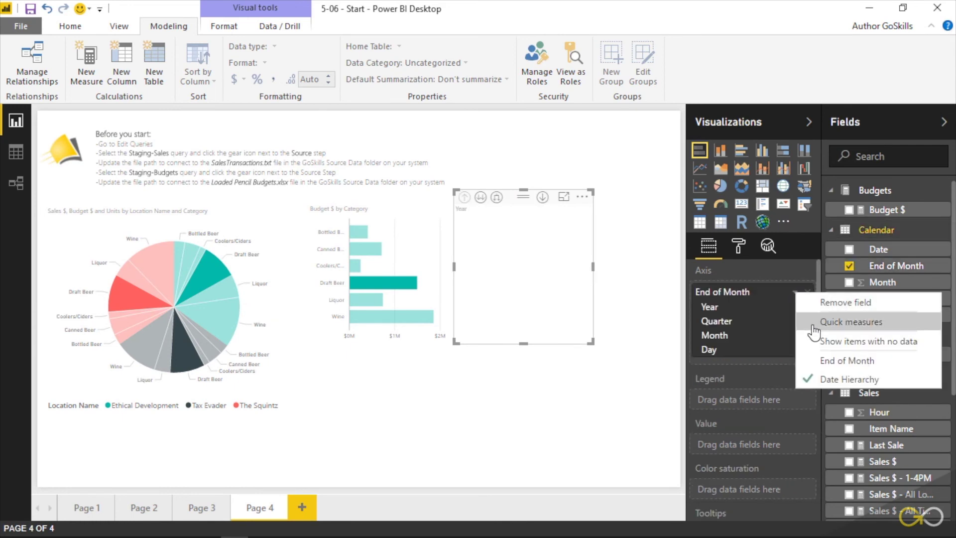
pyautogui.click(815, 358)
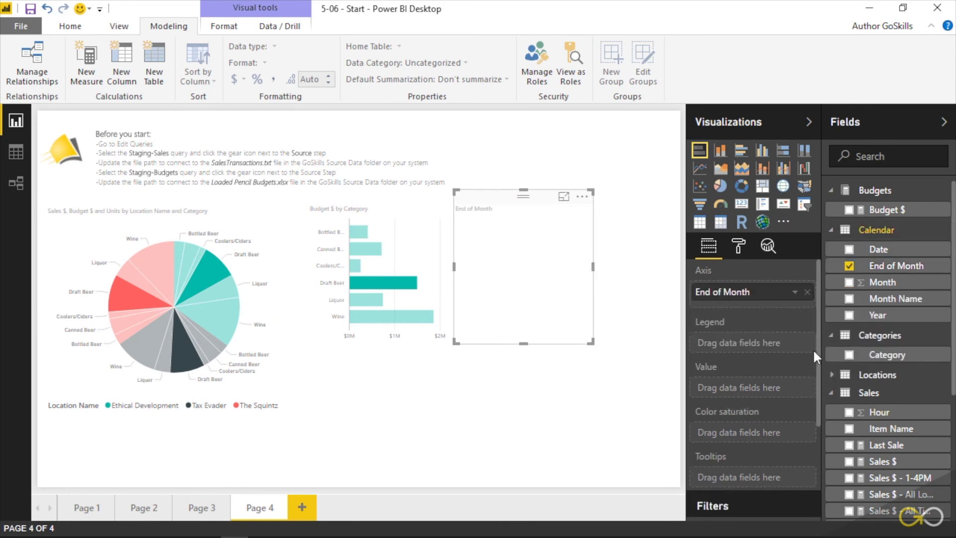
pyautogui.click(850, 210)
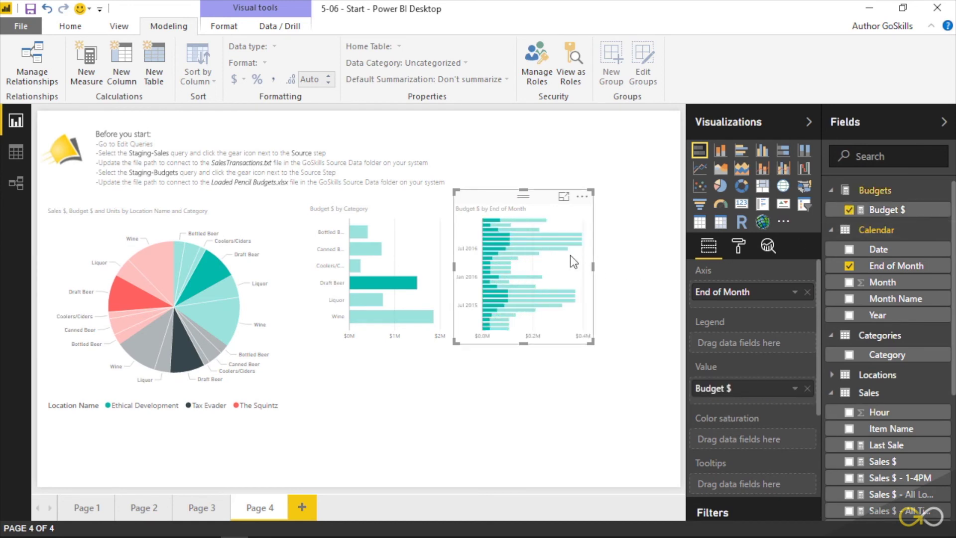
# - Cross-filter by the July 2016 bar, clear it, then filter to September 2016
pyautogui.moveTo(508, 252)
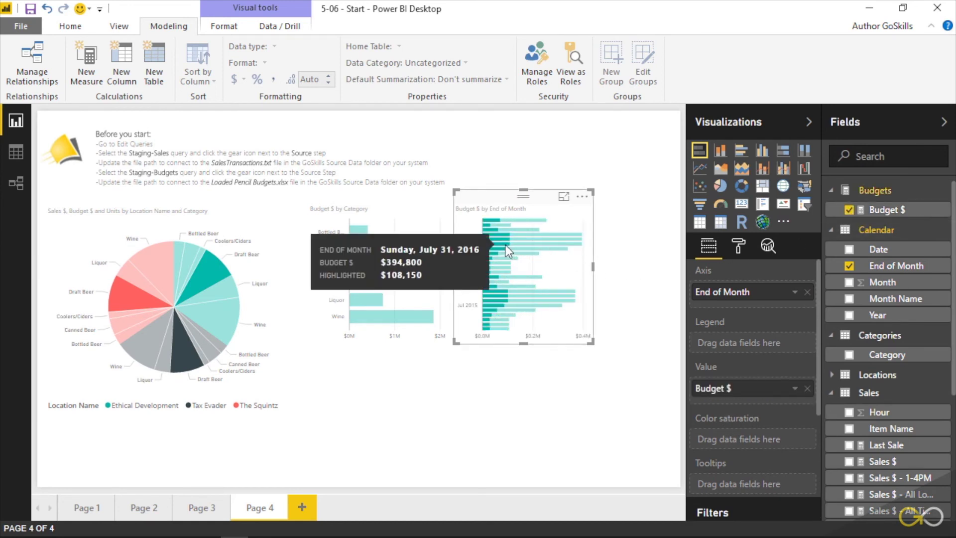
pyautogui.click(506, 245)
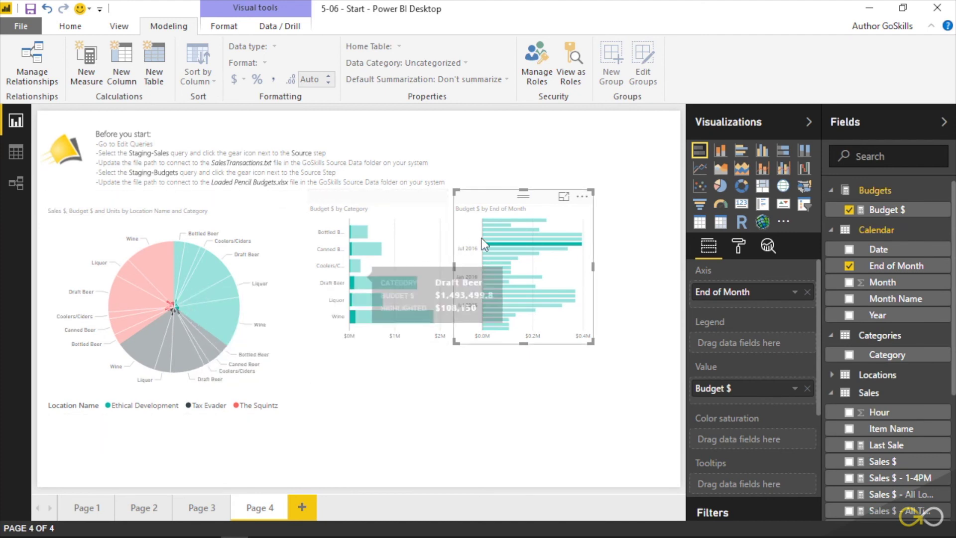
pyautogui.click(507, 239)
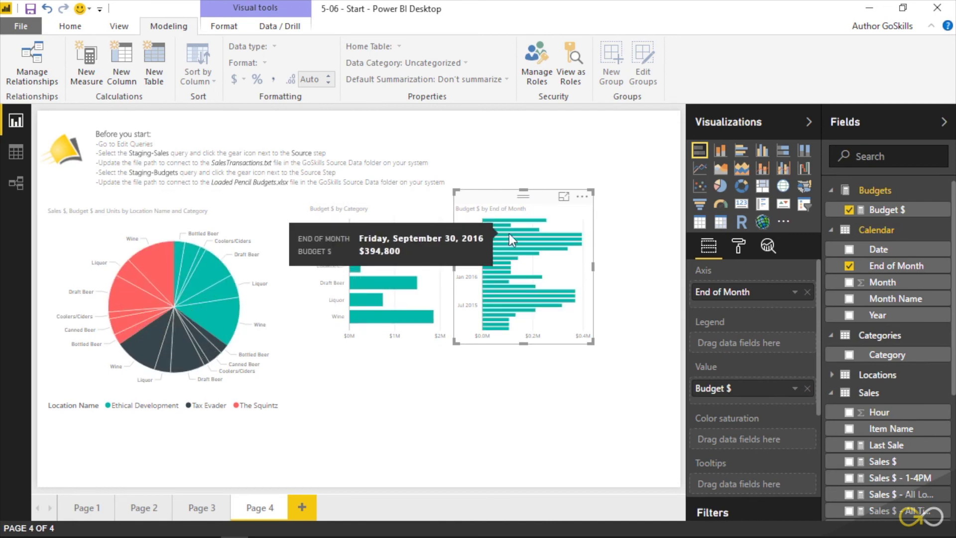
pyautogui.click(509, 234)
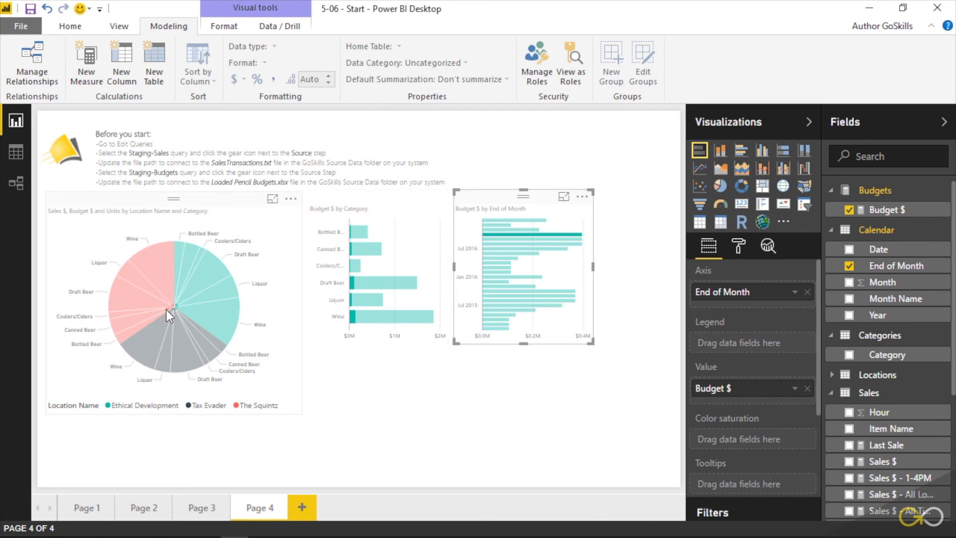
# - Select The Squintz Canned Beer wedge in the pie to cross-highlight both bar charts
pyautogui.moveTo(167, 310)
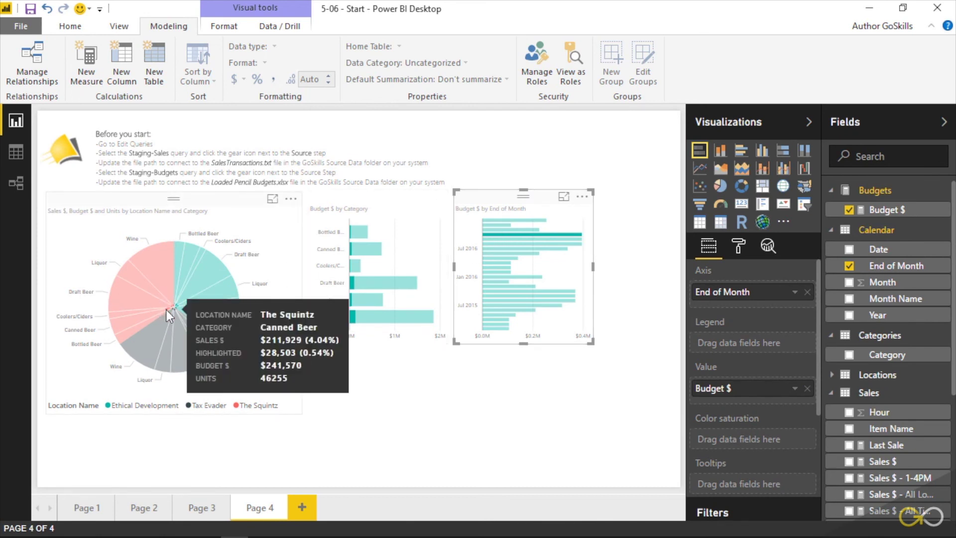
pyautogui.click(166, 310)
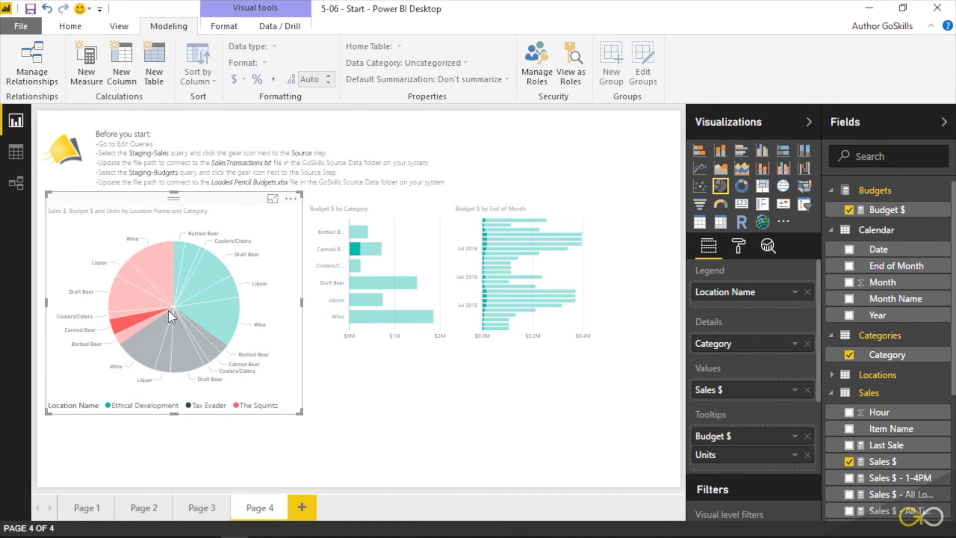
pyautogui.moveTo(168, 310)
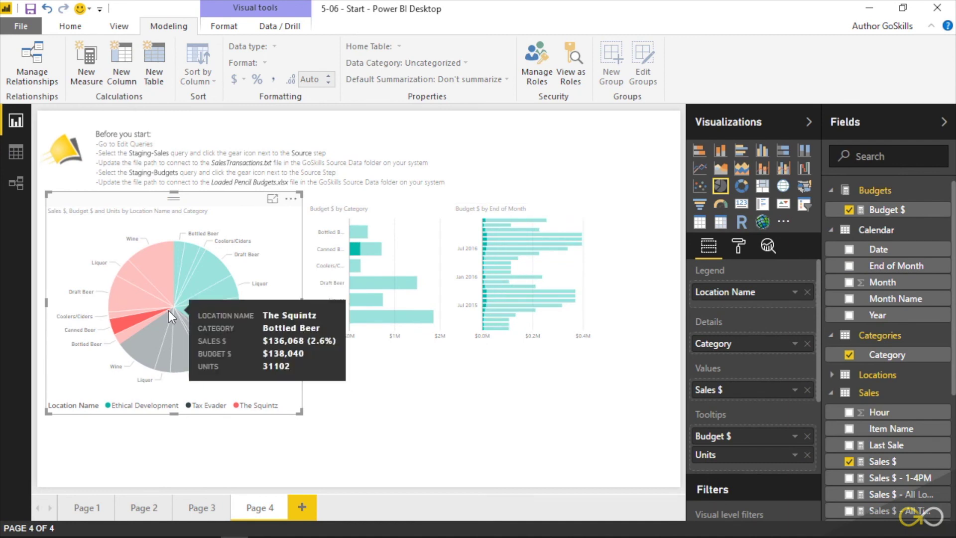